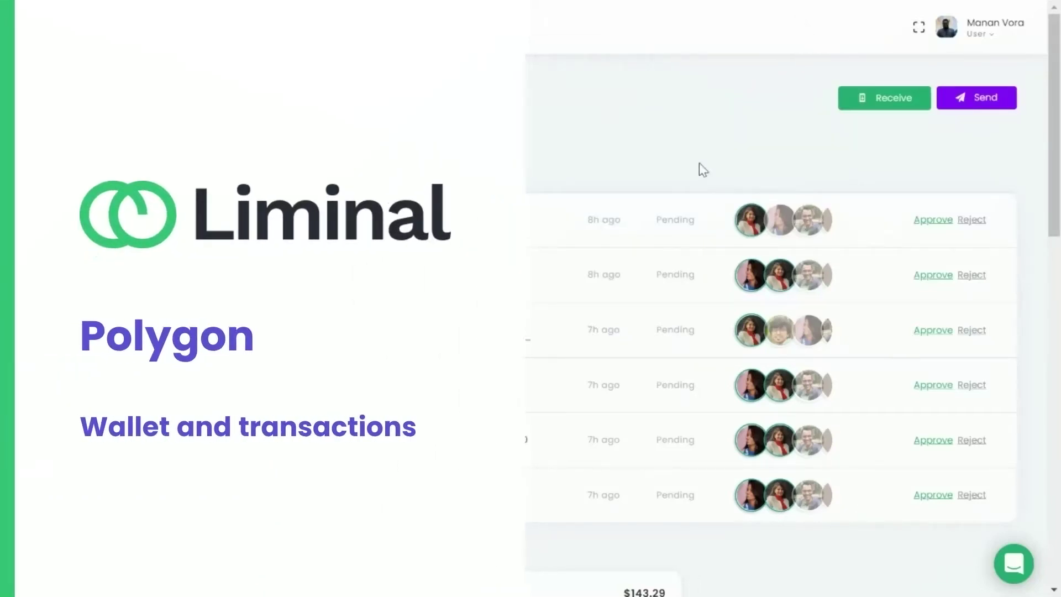
- Scroll the dashboard past Pending Actions to the BTC, BSC and Polygon wallet cards
scroll(700, 169, "down", 10)
scroll(722, 178, "down", 5)
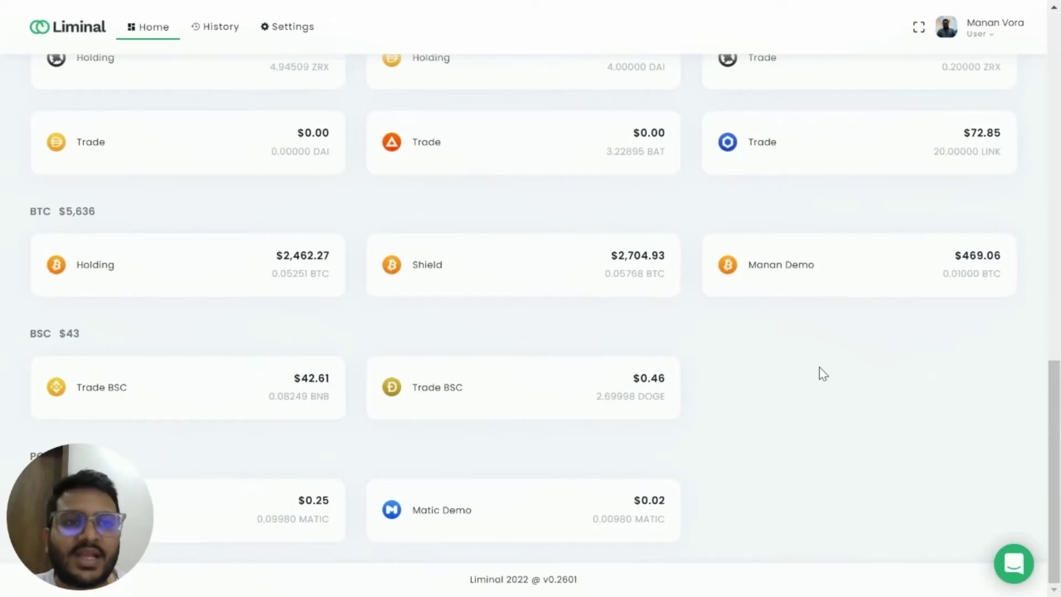
- Start a new wallet from the profile menu named 'Matic Demo Wallet'
left_click(980, 37)
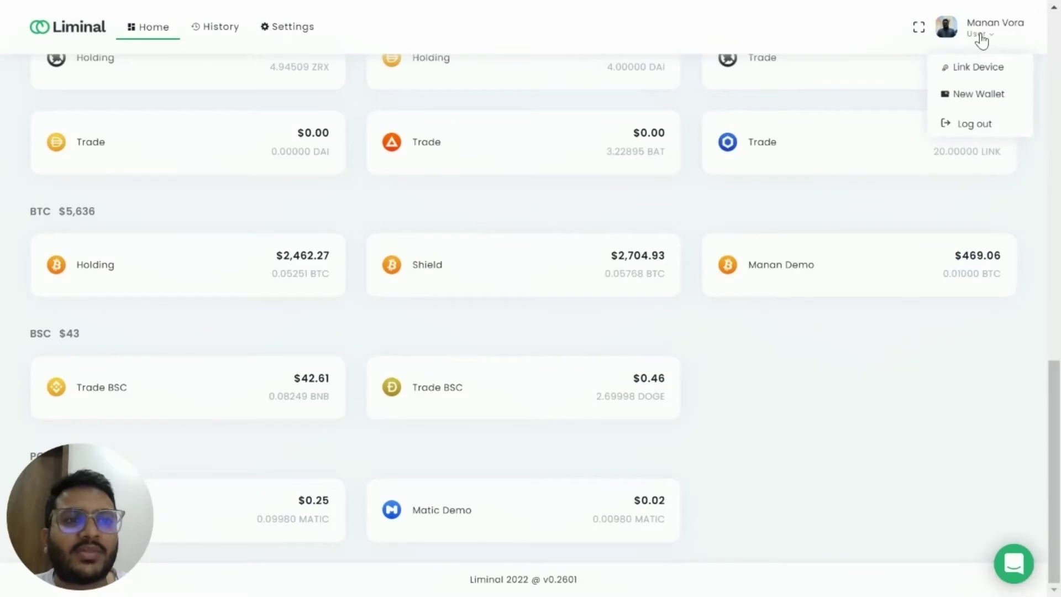
left_click(984, 95)
left_click(507, 128)
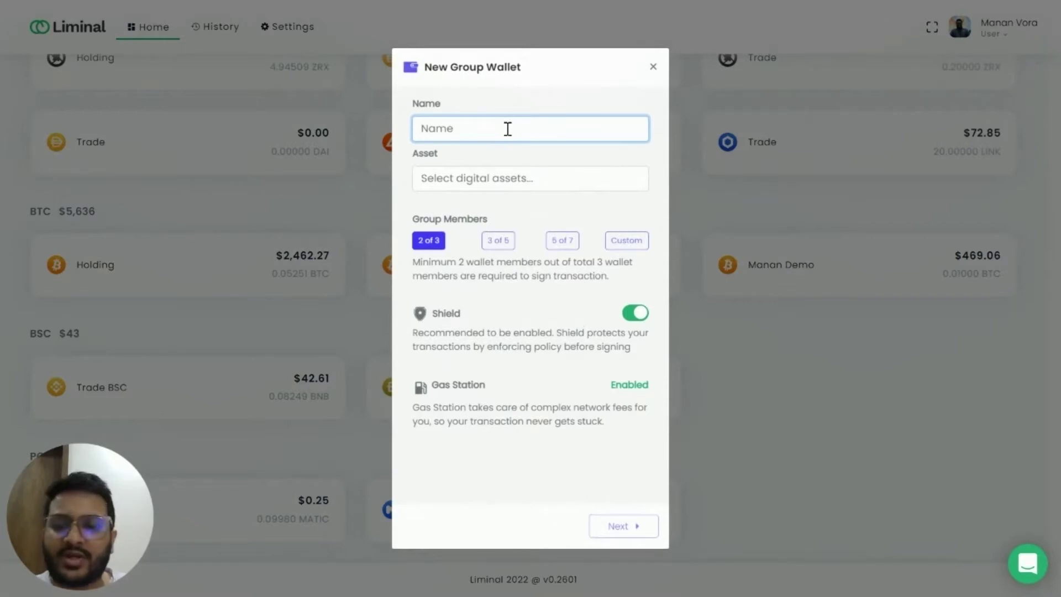
type("Mati")
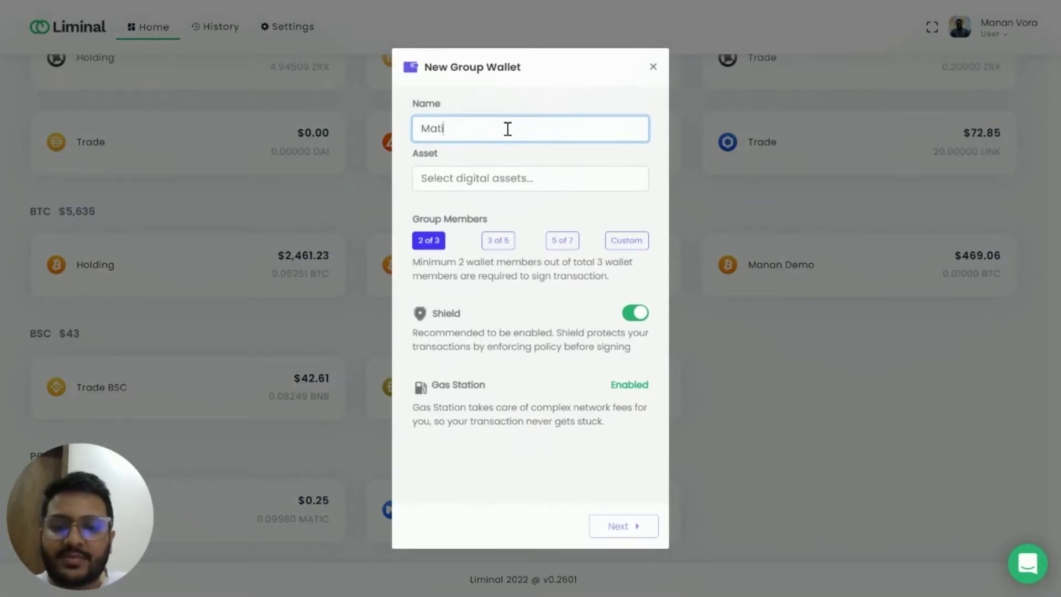
type("c Demo Wallet")
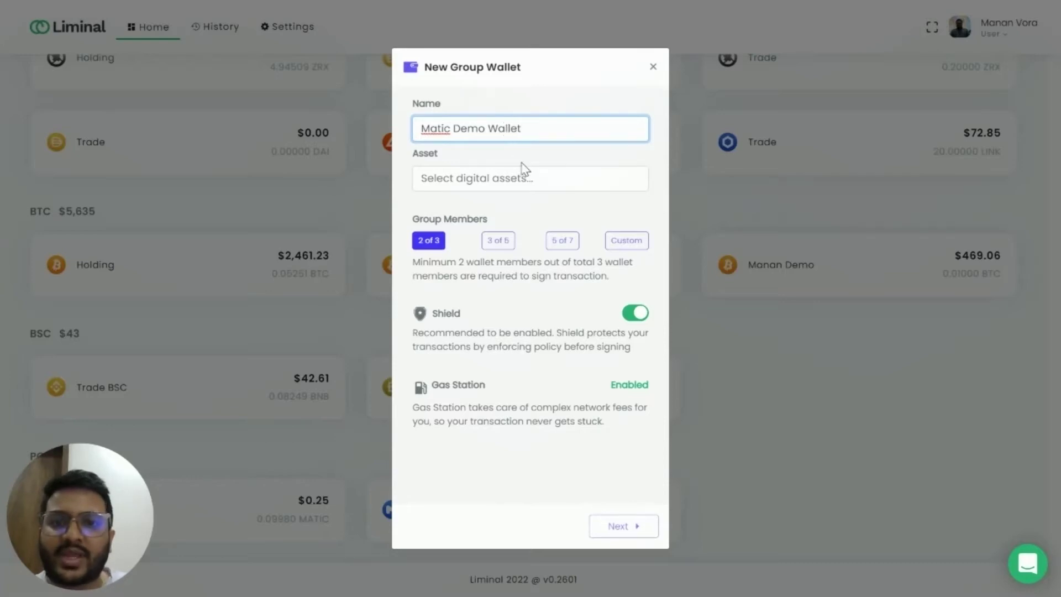
- Choose POLYGON as the asset and keep the 2-of-3 signing requirement
left_click(514, 175)
scroll(541, 228, "down", 1)
scroll(542, 228, "down", 2)
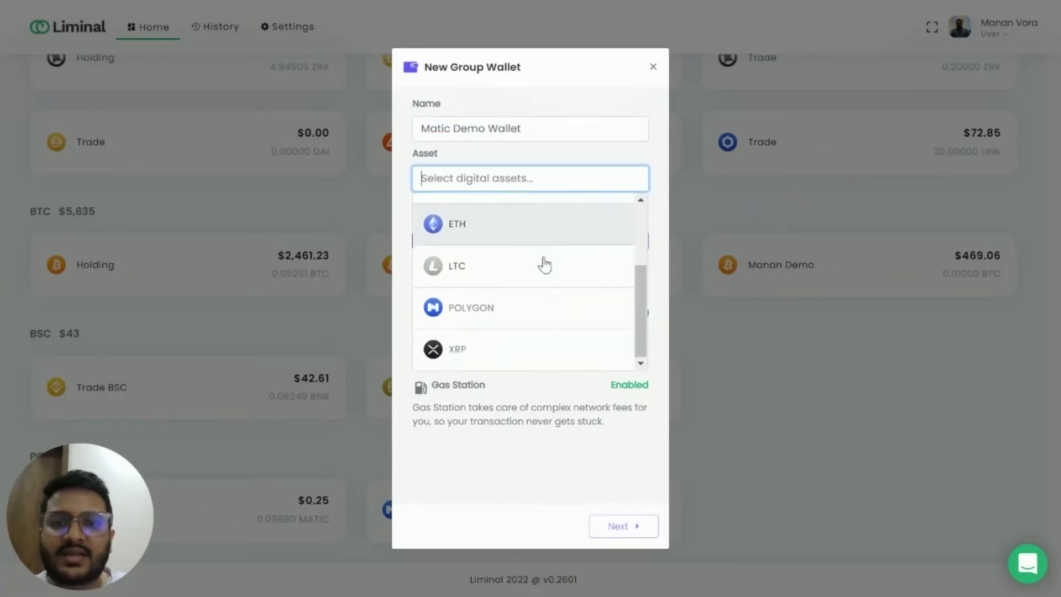
left_click(498, 309)
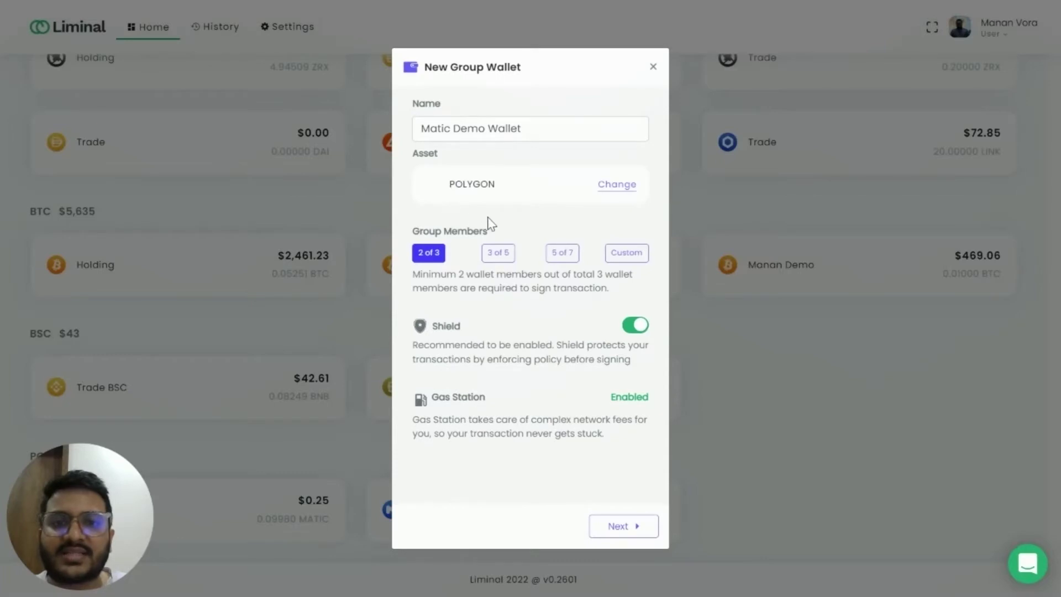
left_click(498, 253)
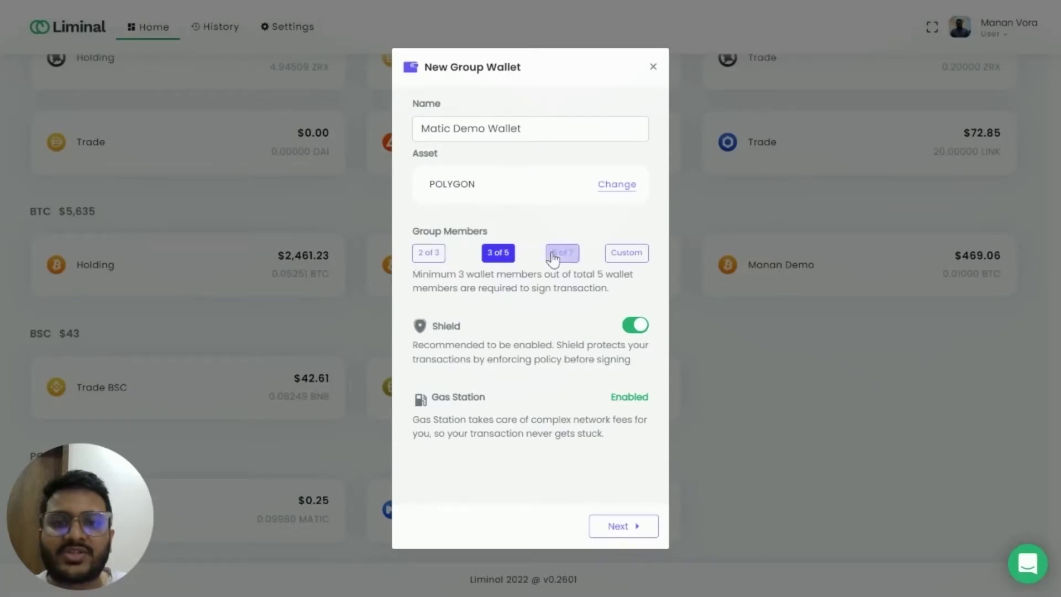
left_click(429, 253)
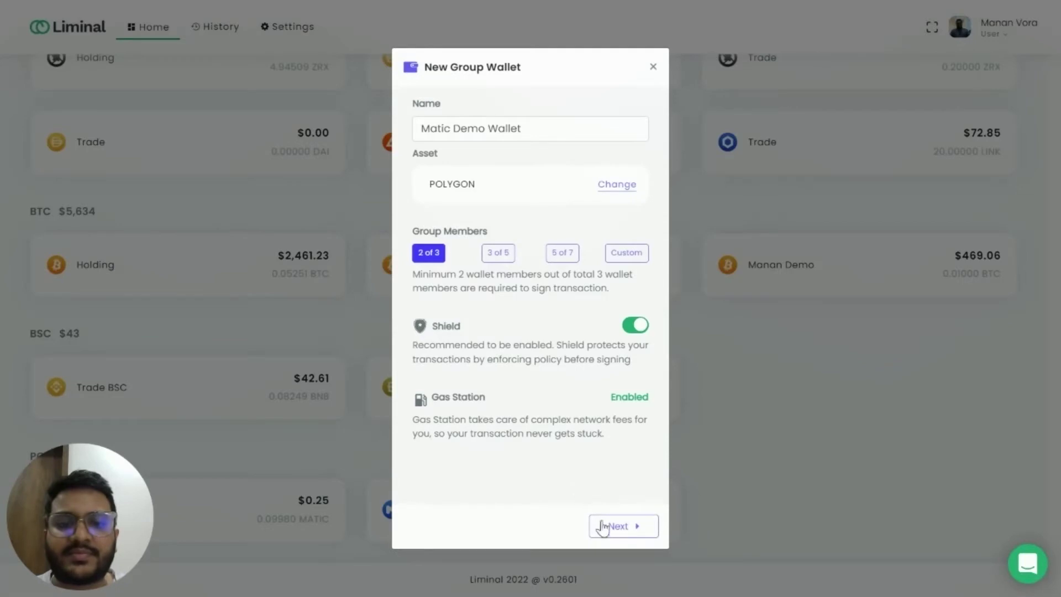
left_click(619, 525)
- Add the first two members from the Select 3 Members list
left_click(504, 128)
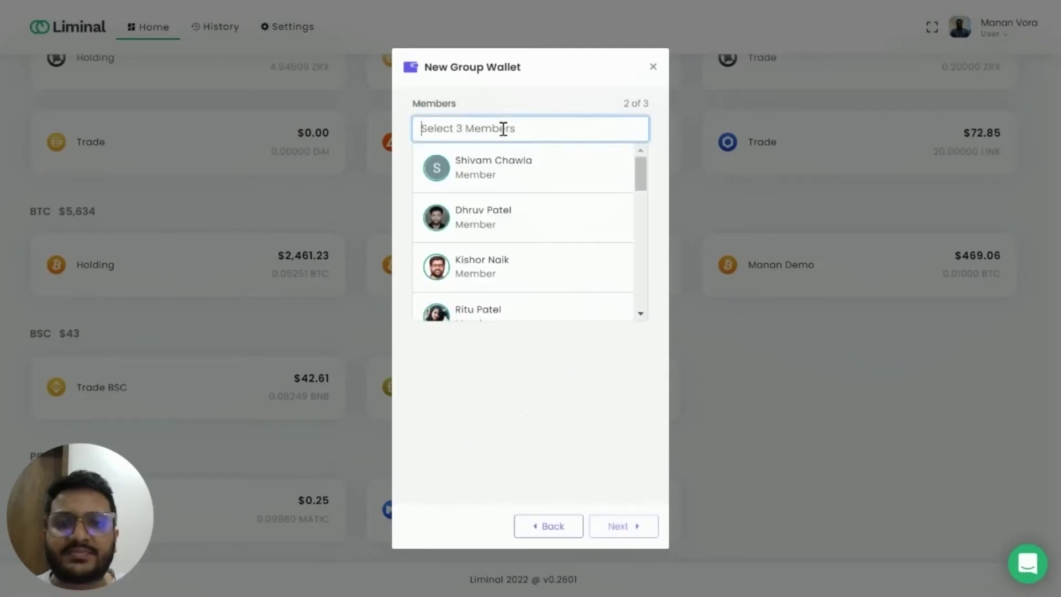
scroll(545, 206, "down", 3)
scroll(556, 225, "down", 3)
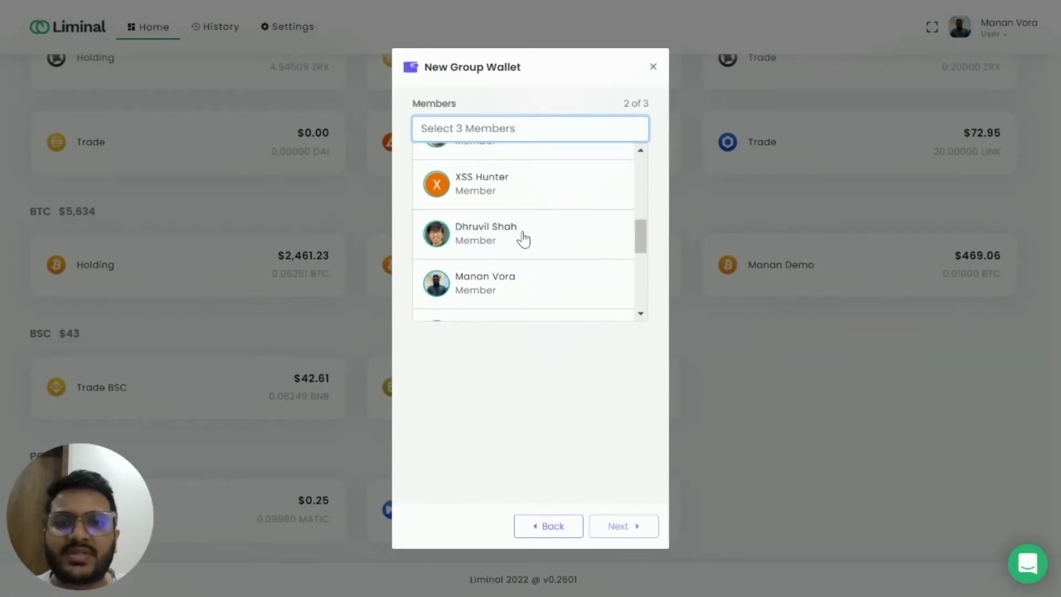
left_click(523, 236)
left_click(493, 128)
scroll(520, 264, "down", 5)
scroll(518, 263, "down", 3)
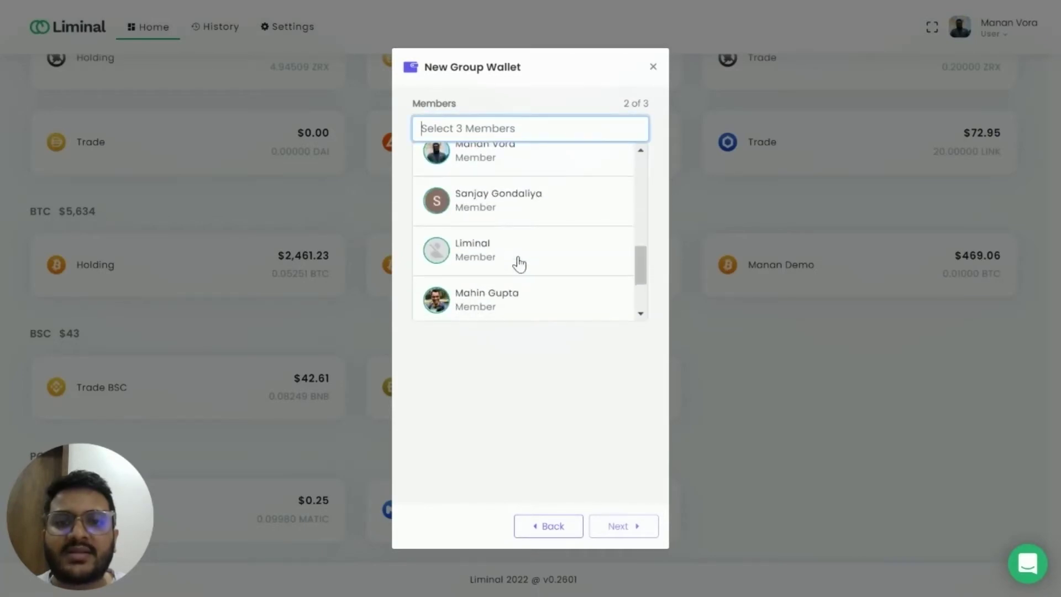
scroll(500, 248, "up", 2)
left_click(489, 238)
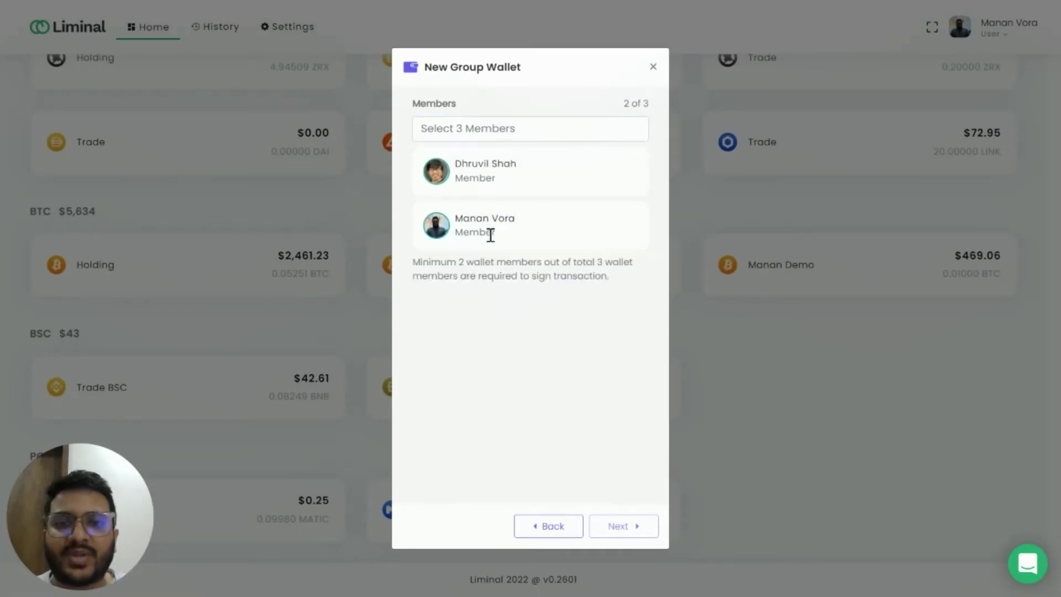
- Add the third member and move on to the wallet summary
left_click(500, 125)
scroll(549, 227, "down", 5)
scroll(549, 230, "down", 4)
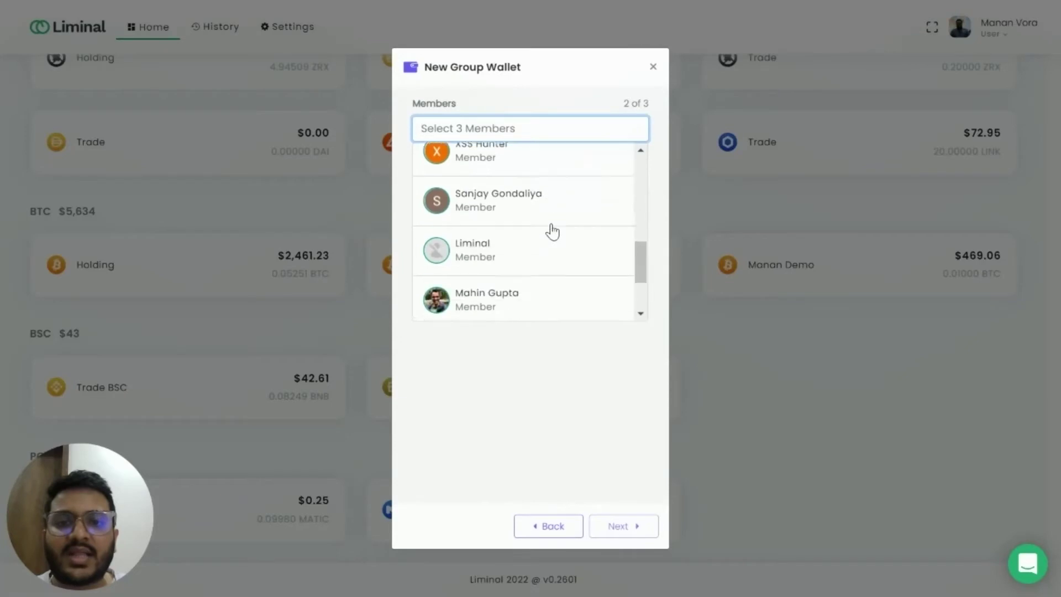
left_click(532, 248)
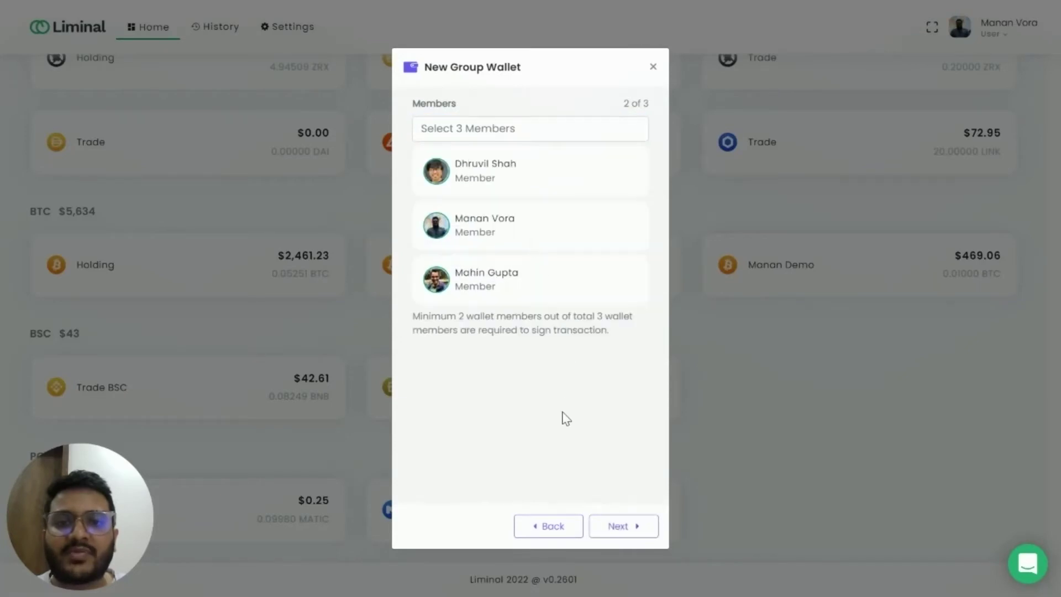
left_click(621, 529)
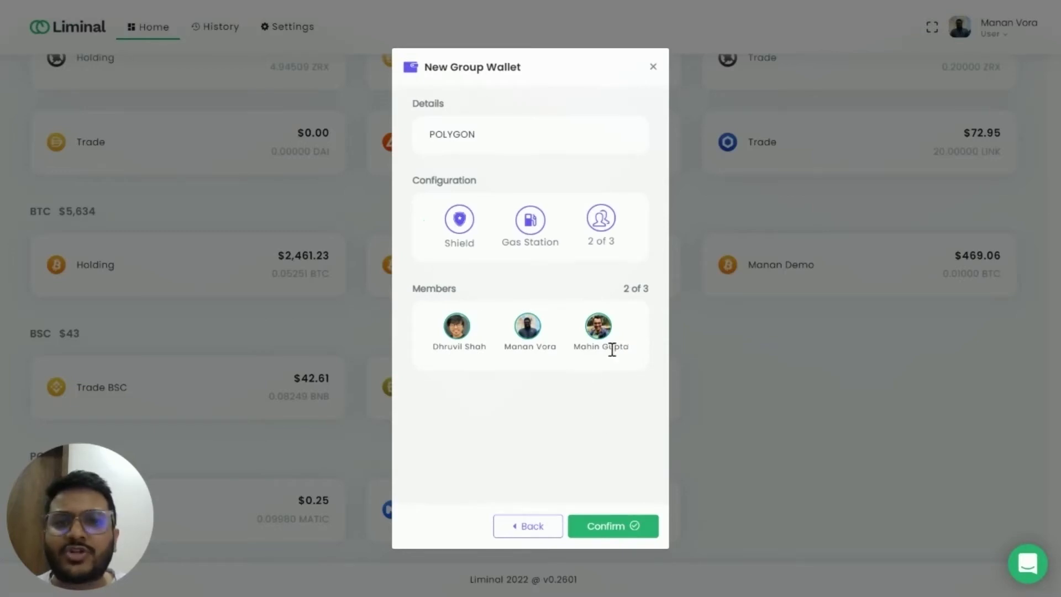
- Confirm the Matic Demo Wallet creation request on the summary step
left_click(606, 529)
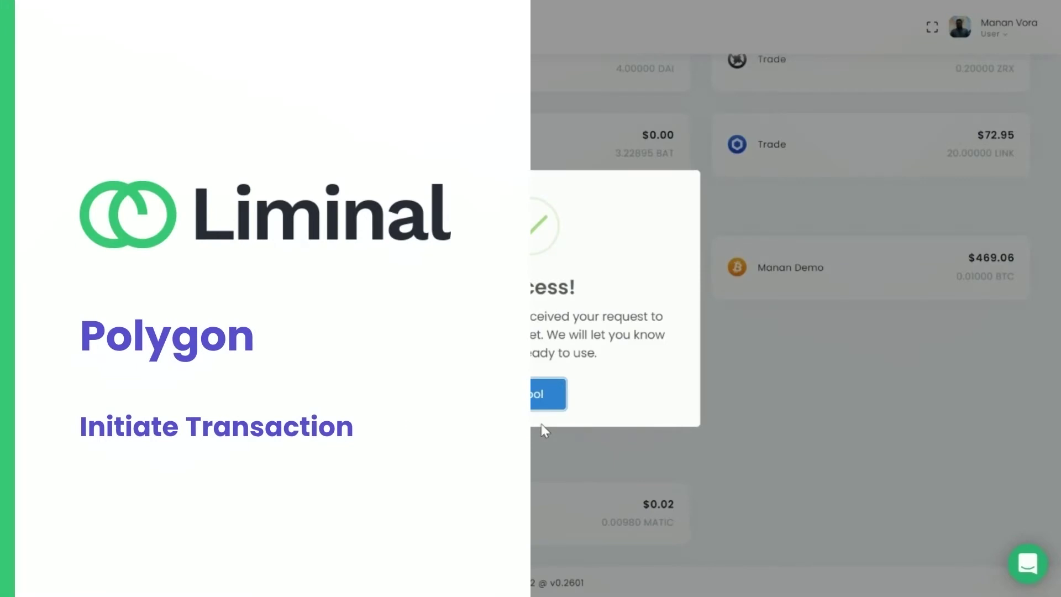
- Dismiss the Success dialog and find Matic Demo Wallet holding 0.01000 MATIC
left_click(520, 393)
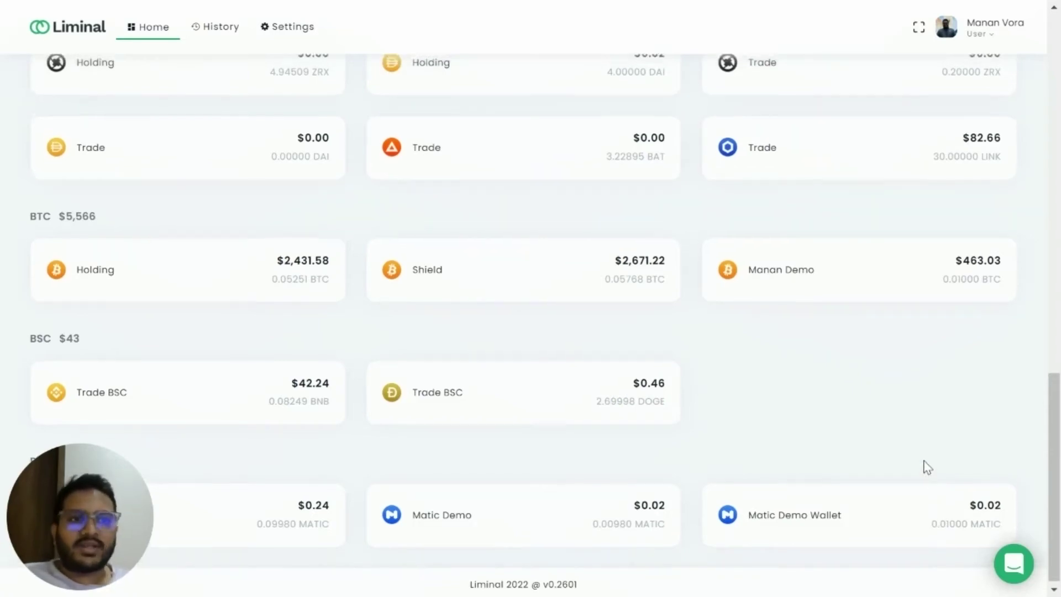
- Set up a 0.005 MATIC send from Matic Demo Wallet to the Holding address
scroll(939, 442, "up", 20)
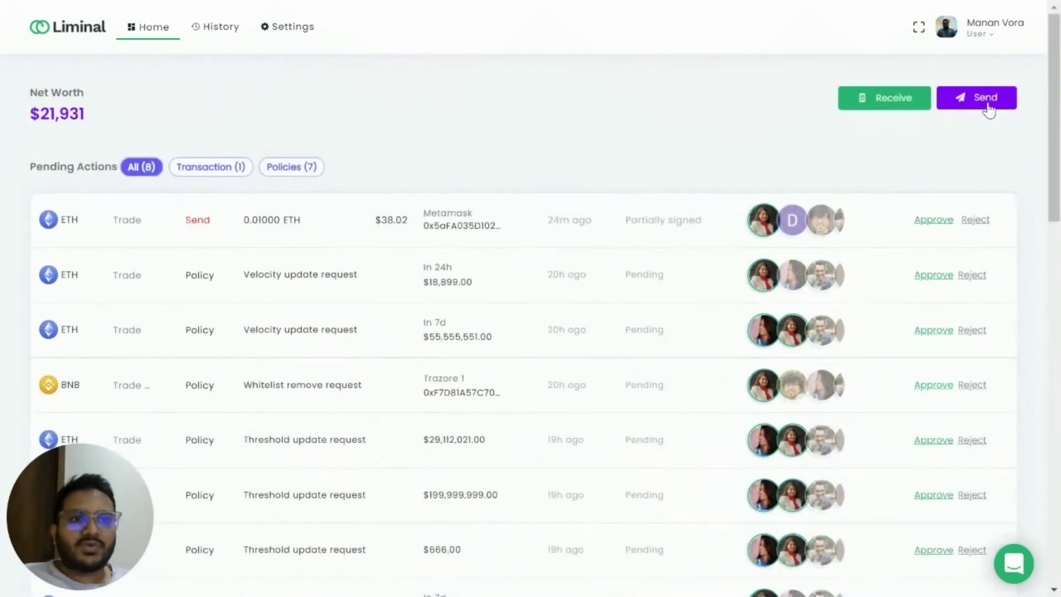
left_click(986, 103)
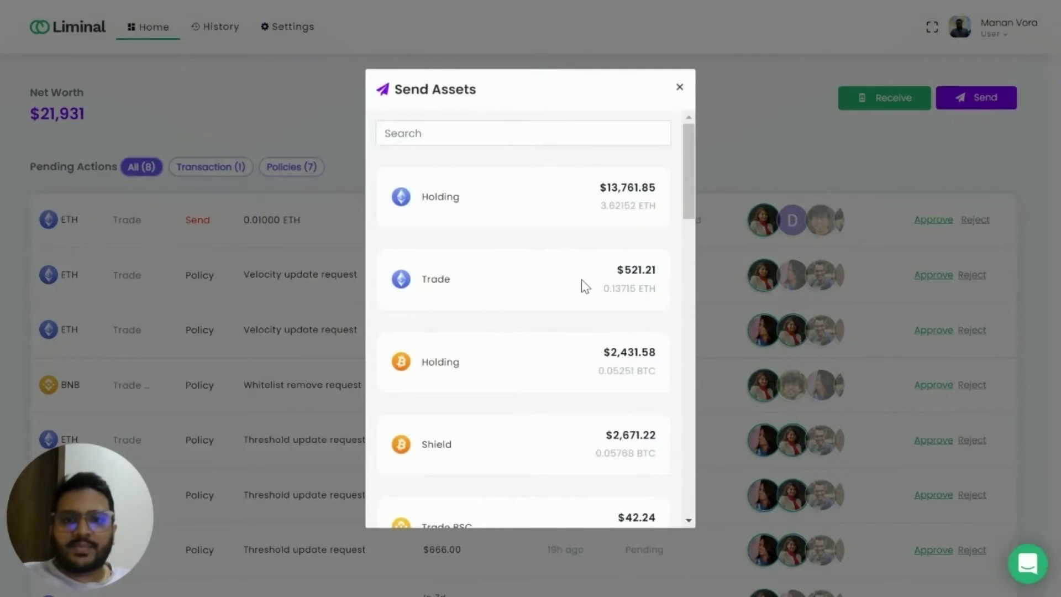
scroll(581, 279, "down", 7)
scroll(588, 305, "down", 3)
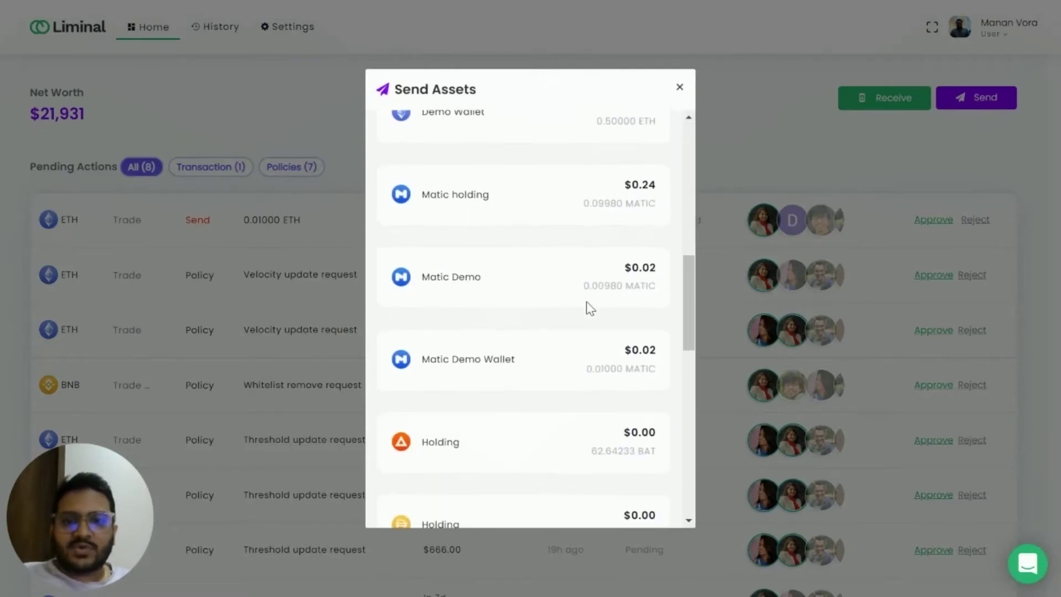
left_click(496, 359)
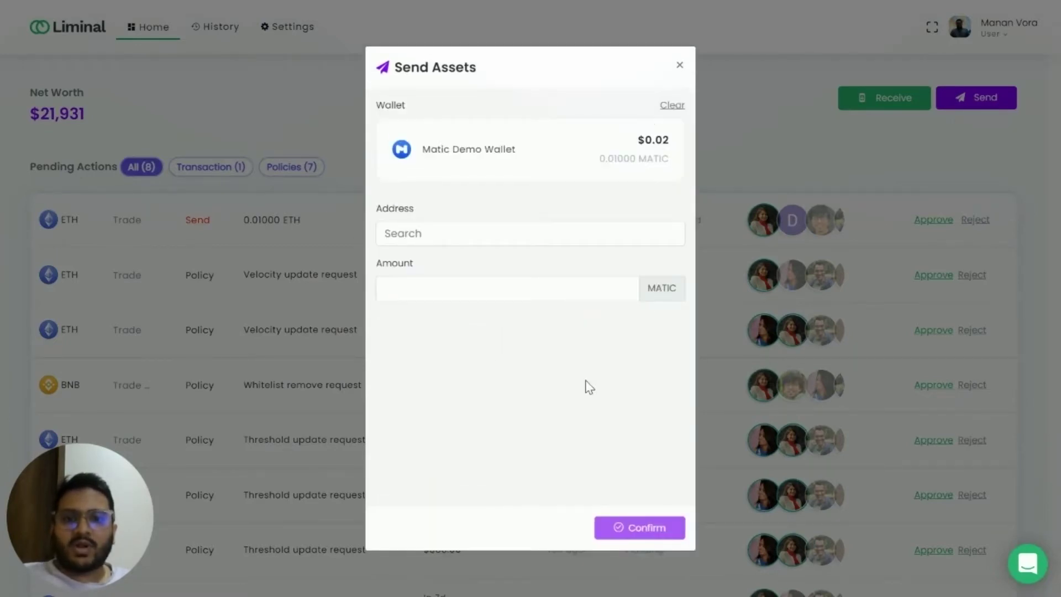
left_click(458, 231)
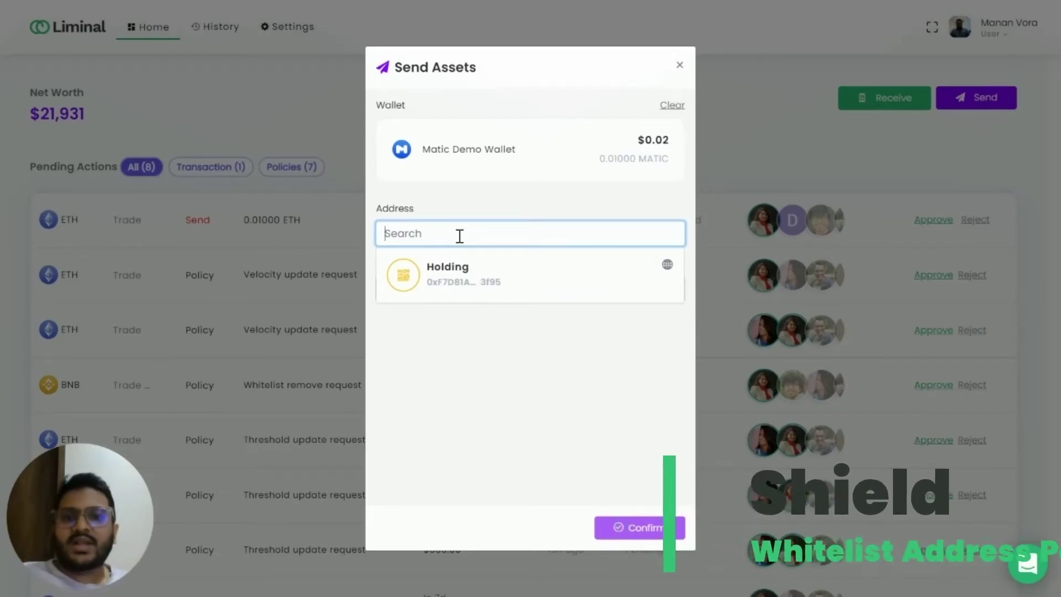
left_click(461, 267)
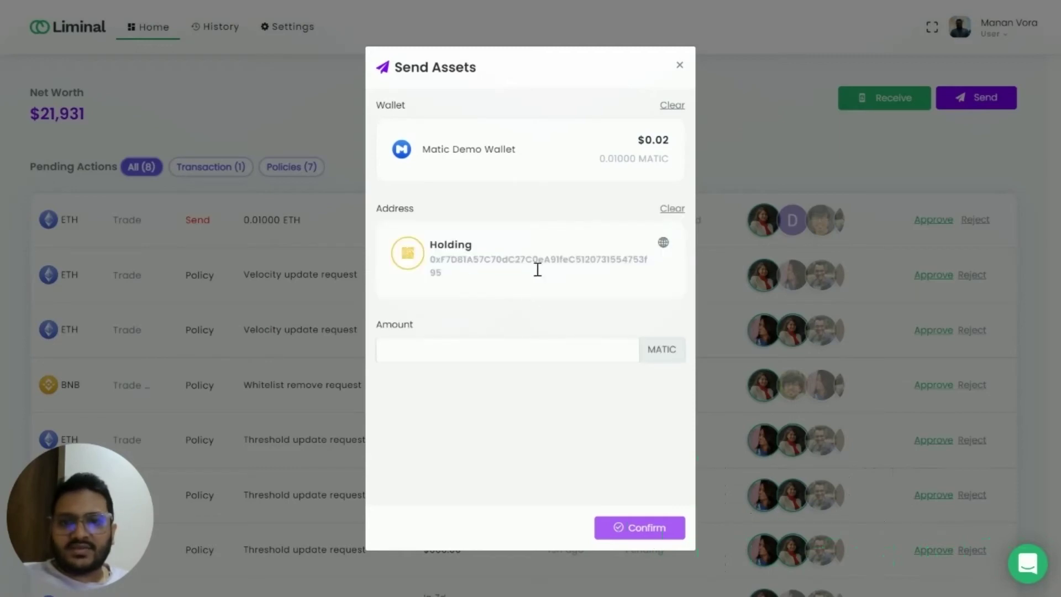
left_click(479, 348)
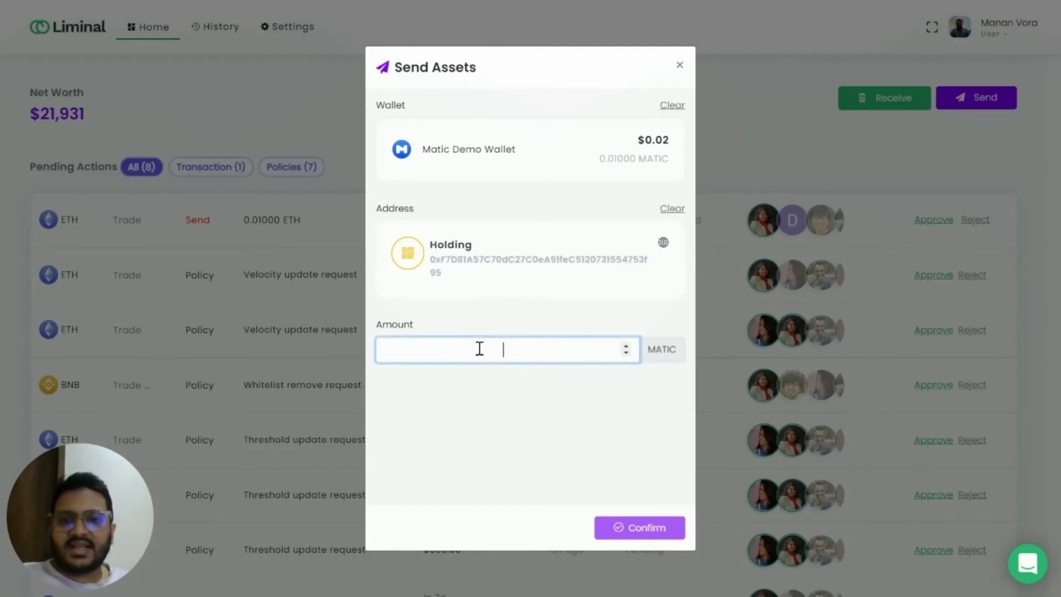
type("0.005")
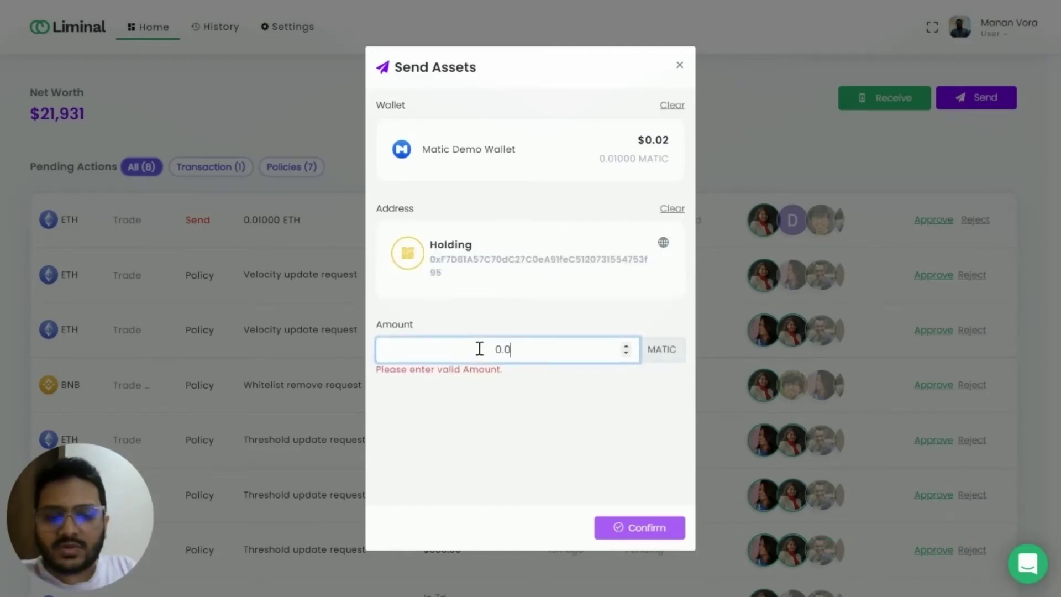
left_click(506, 393)
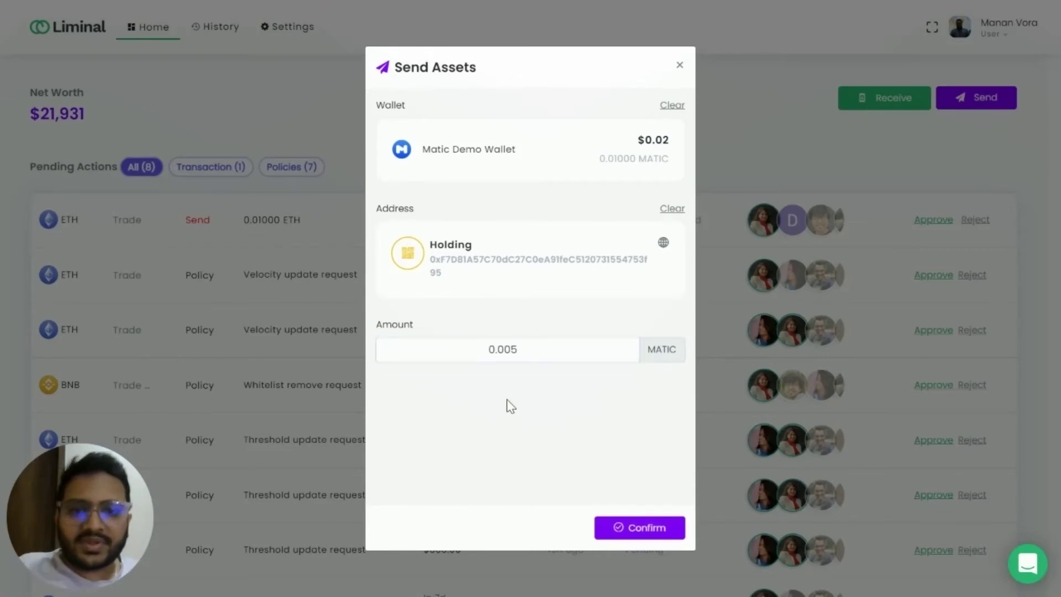
- Confirm the 0.005 MATIC send and sign it with the Trezor
left_click(639, 531)
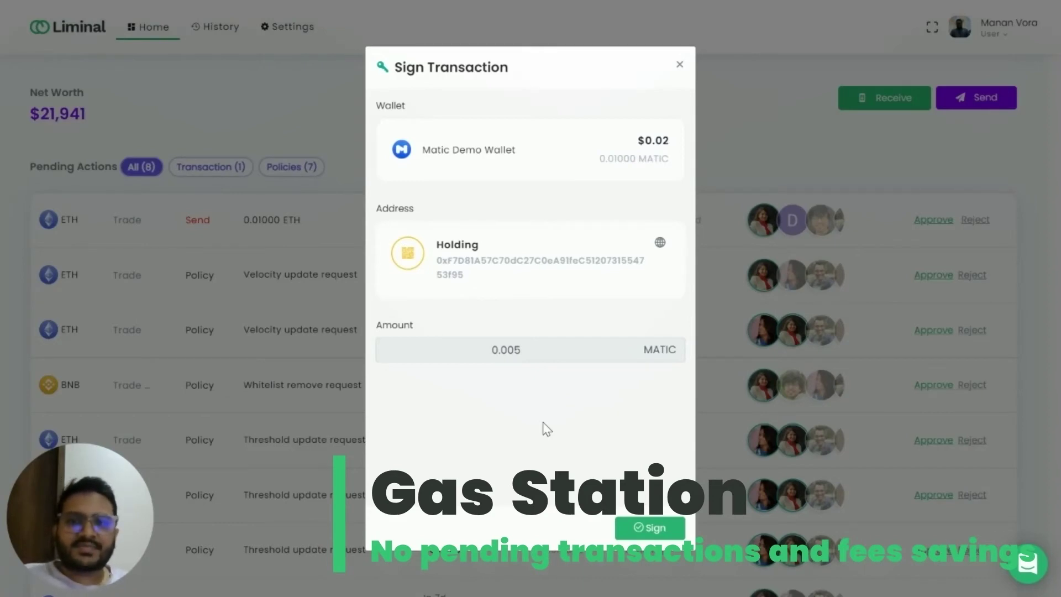
left_click(641, 527)
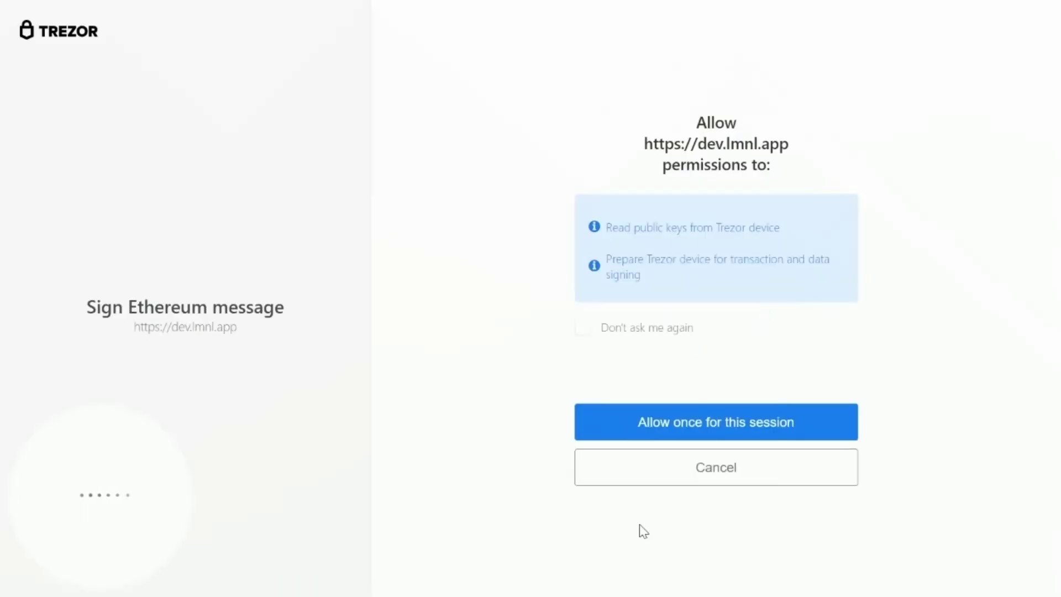
- Allow Trezor access for this session and dismiss the signing success message
left_click(684, 431)
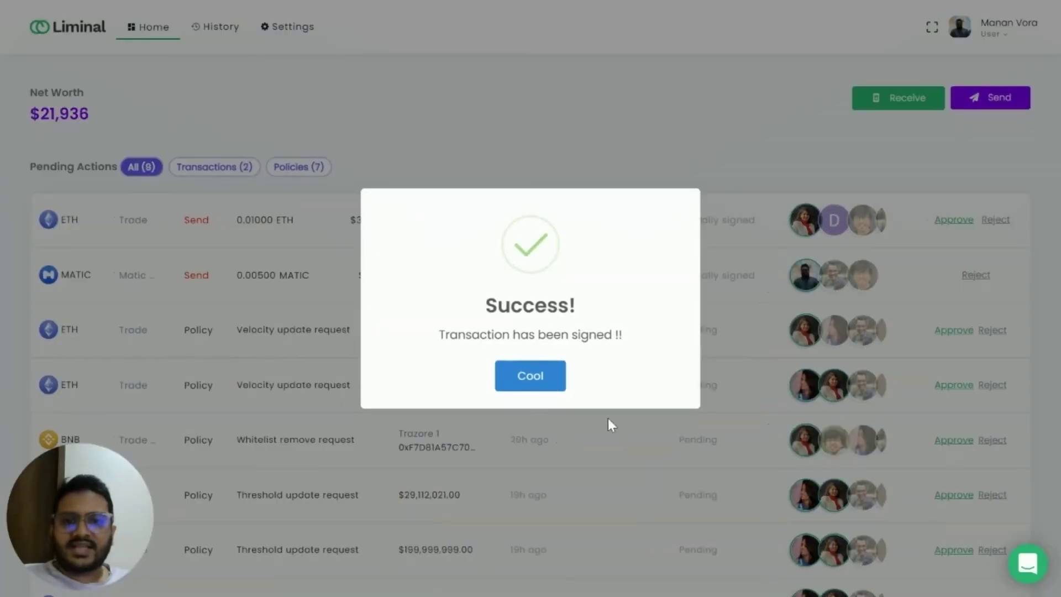
left_click(531, 378)
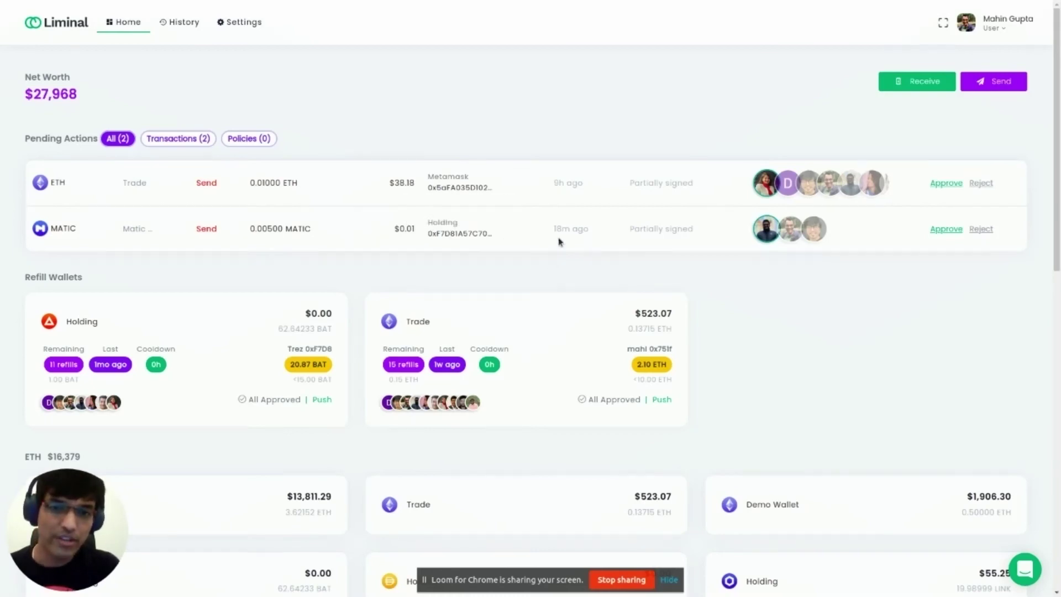
- Approve the pending 0.00500 MATIC send, check the Holding recipient address, and sign
left_click(946, 230)
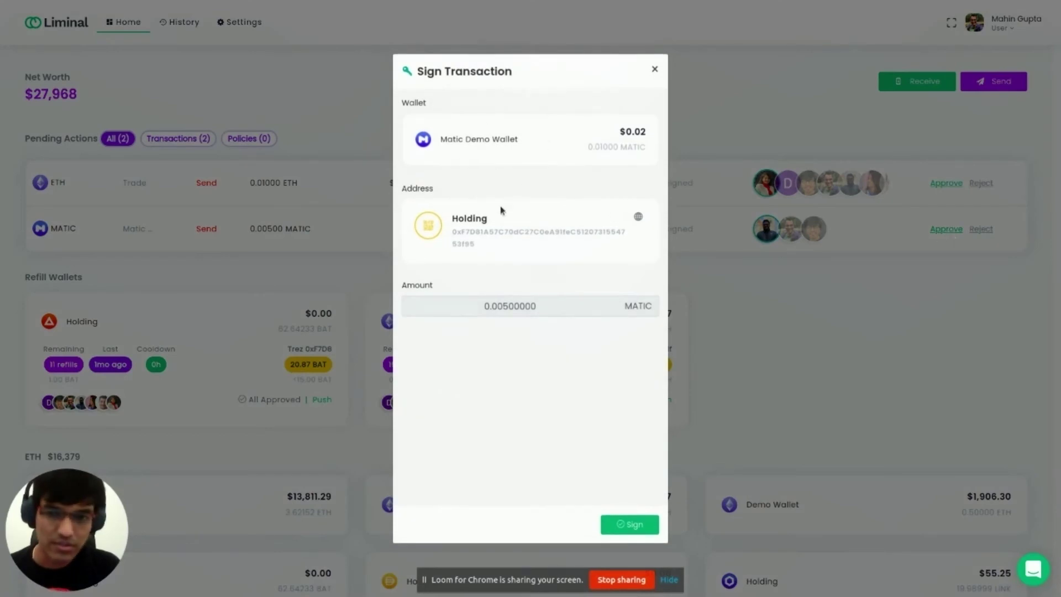
double_click(575, 241)
left_click(549, 358)
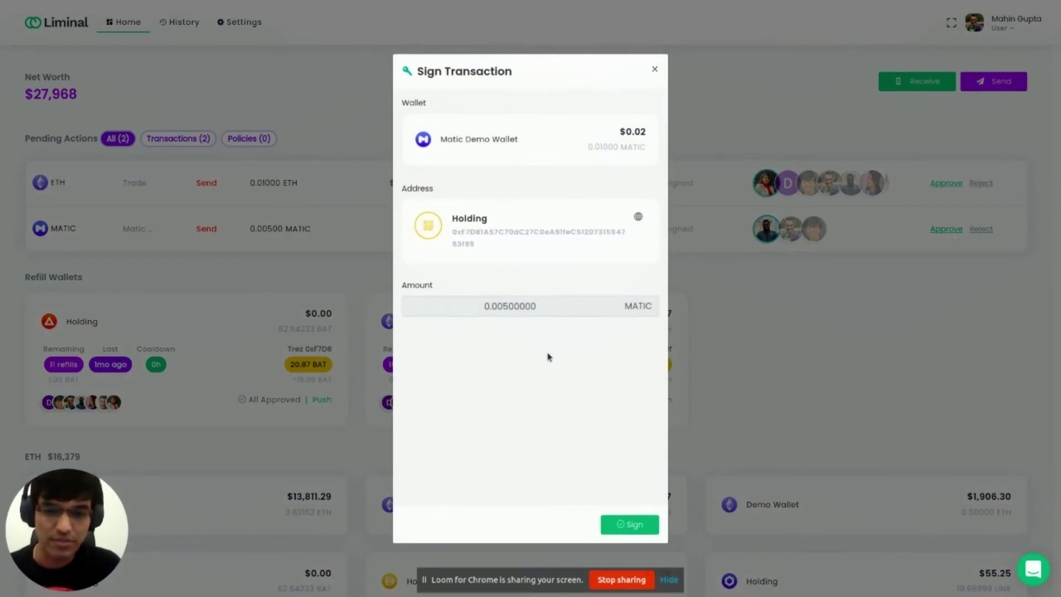
left_click(629, 527)
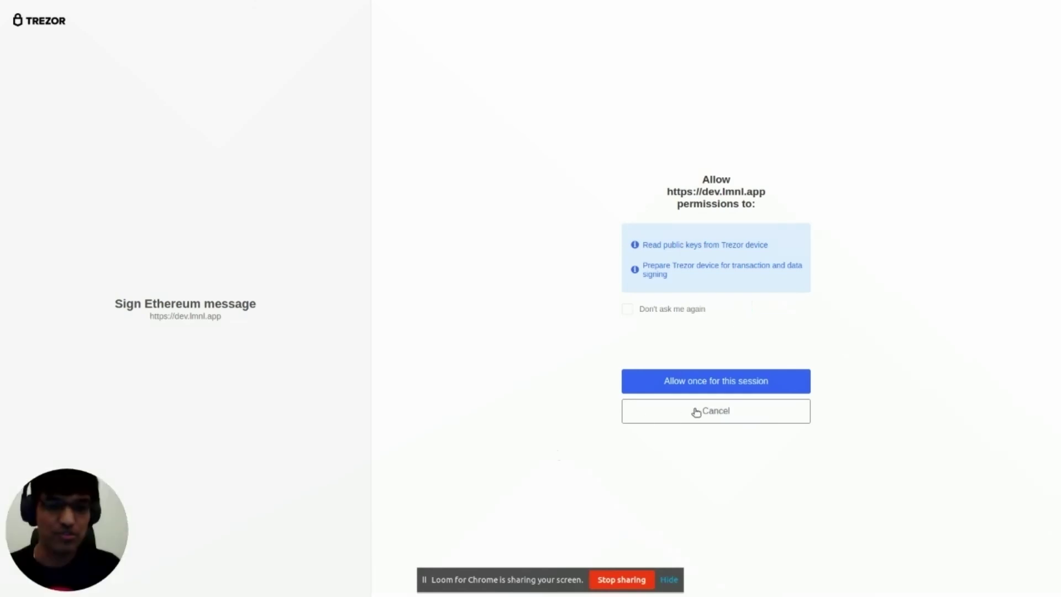
- Allow Trezor access, unlock it with the device PIN, and skip the passphrase
left_click(692, 385)
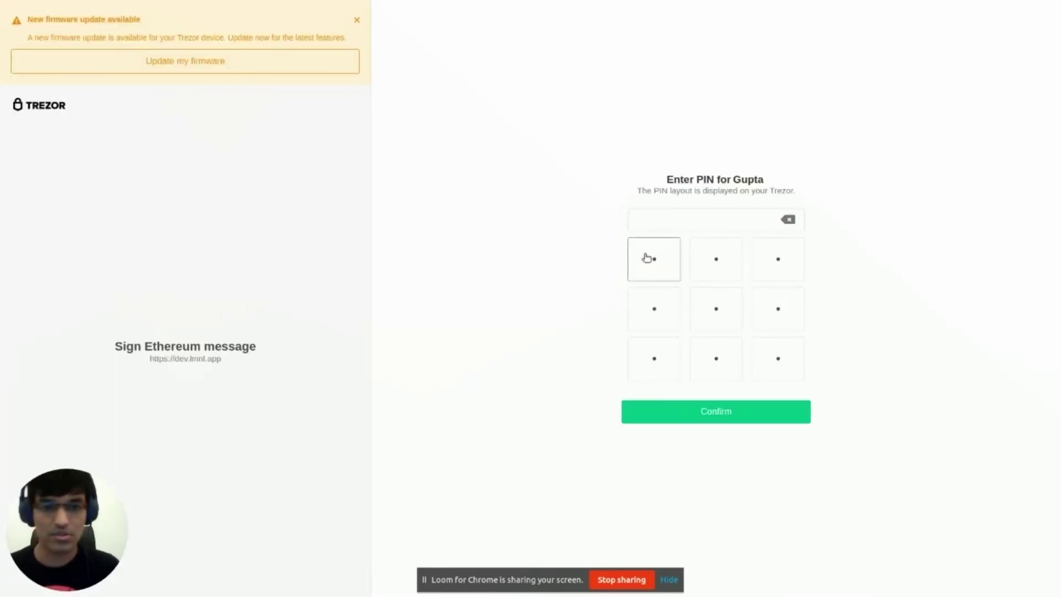
left_click(656, 257)
left_click(652, 371)
left_click(713, 371)
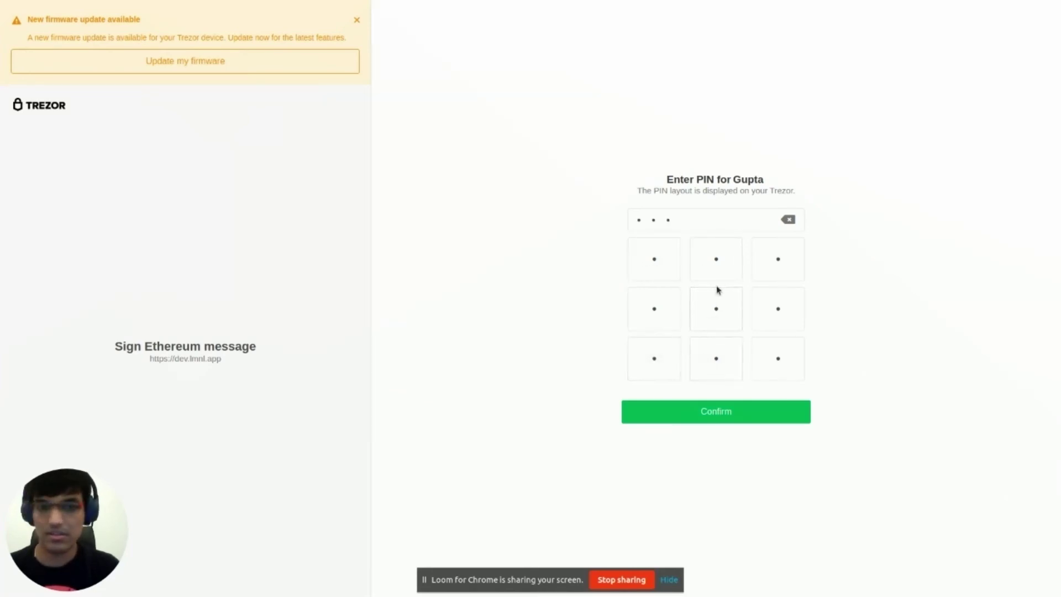
left_click(714, 260)
left_click(715, 424)
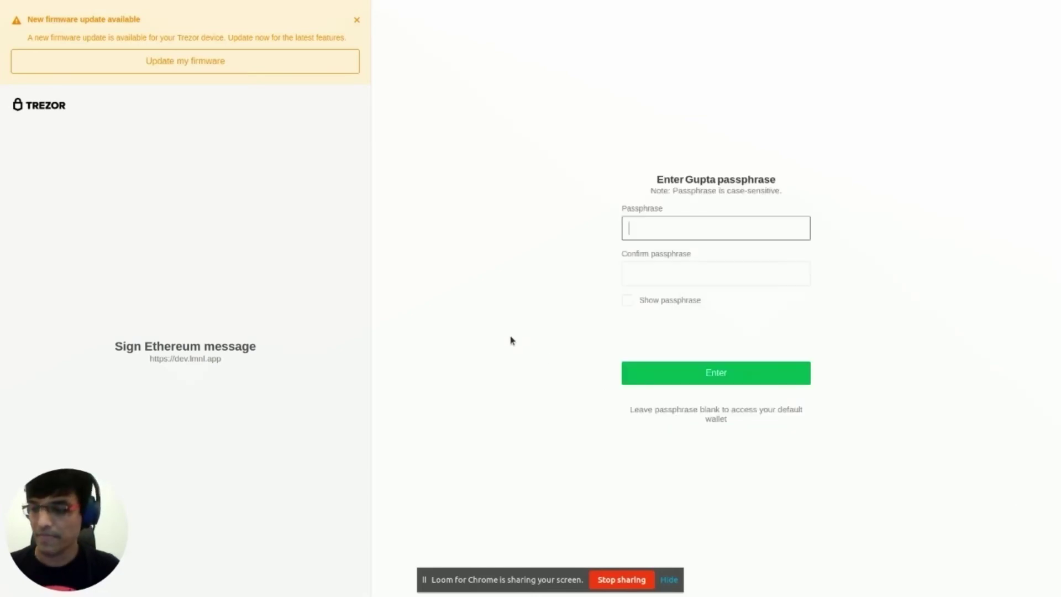
left_click(656, 383)
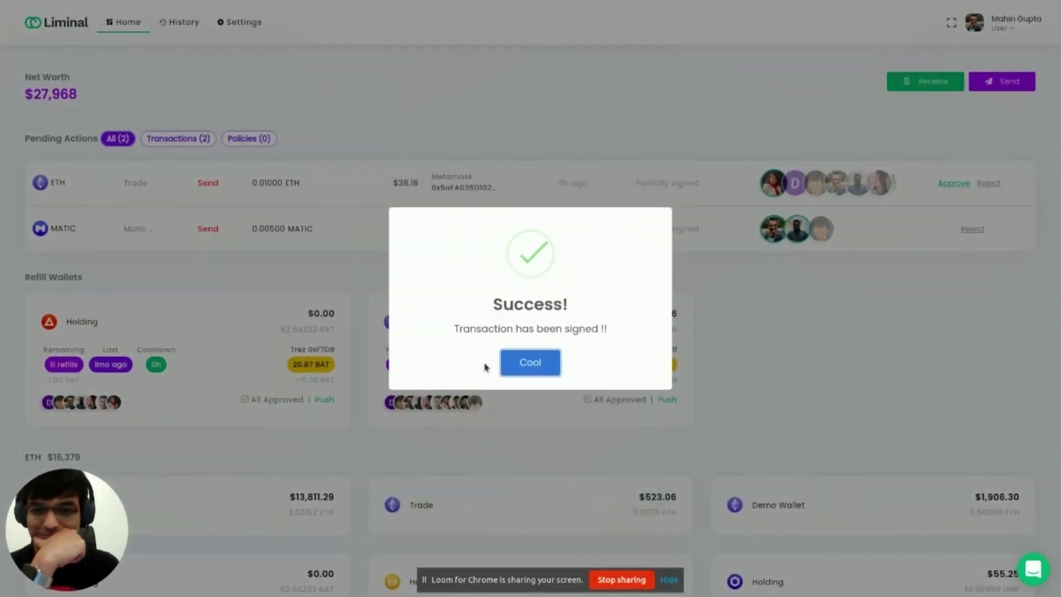
- Find the 0.00500 MATIC send in History and view its successful transaction hash on Polygonscan
left_click(531, 362)
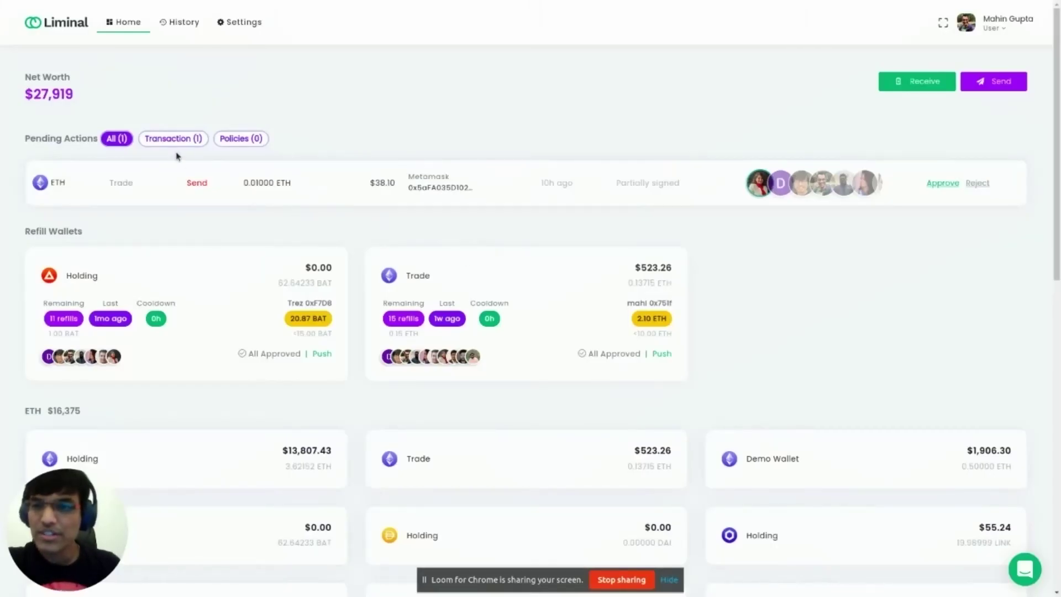
left_click(187, 31)
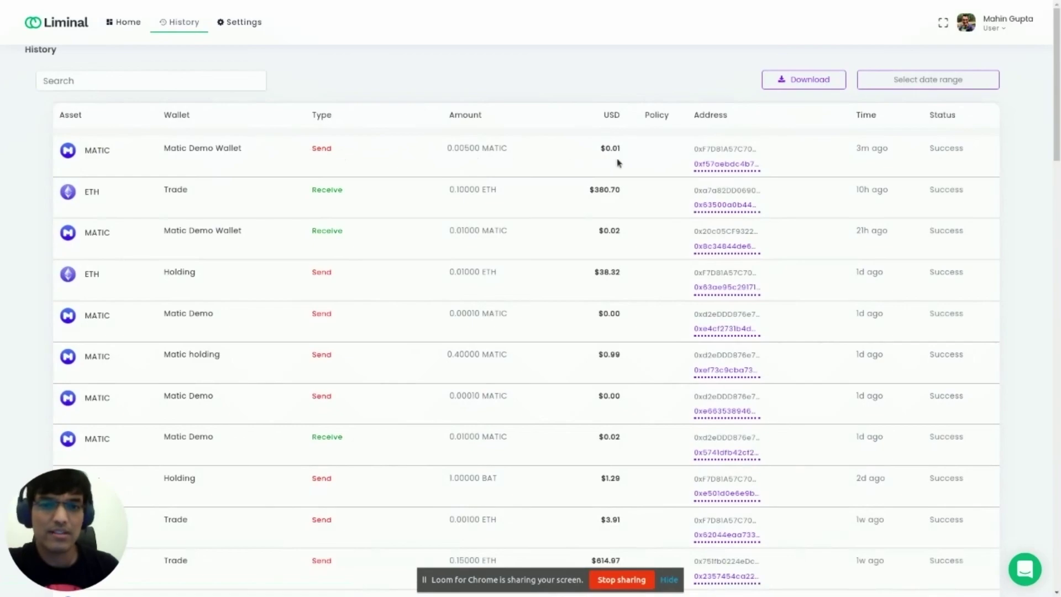
left_click(735, 169)
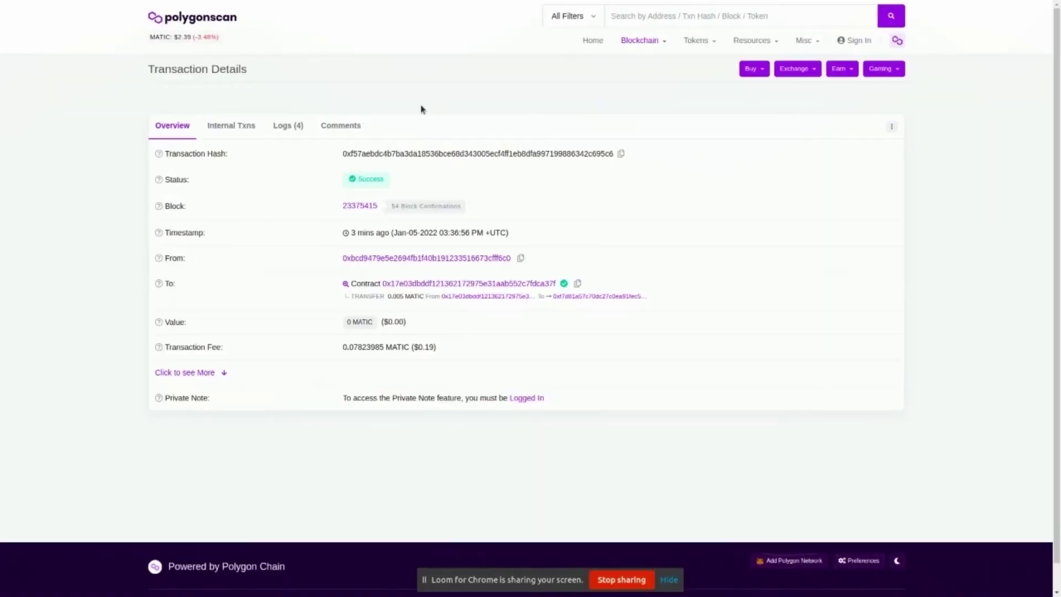
double_click(372, 157)
left_click(300, 228)
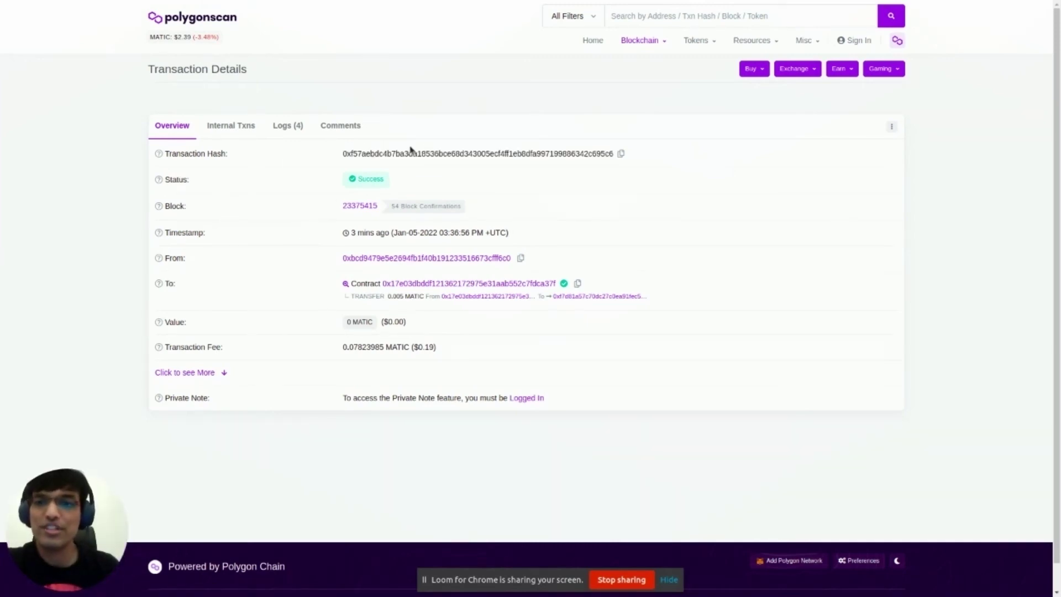